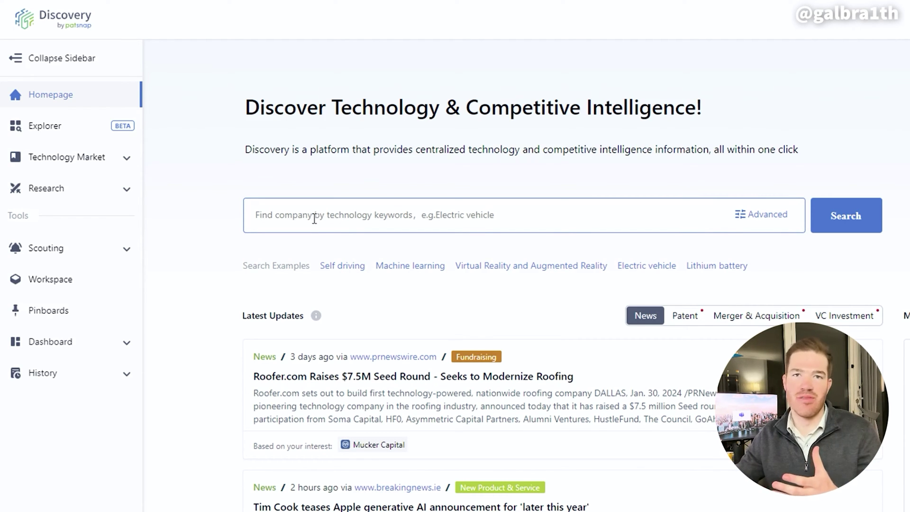
Step: Enter 'creator economy' into the homepage company search, dismissing the past-searches list
click(376, 216)
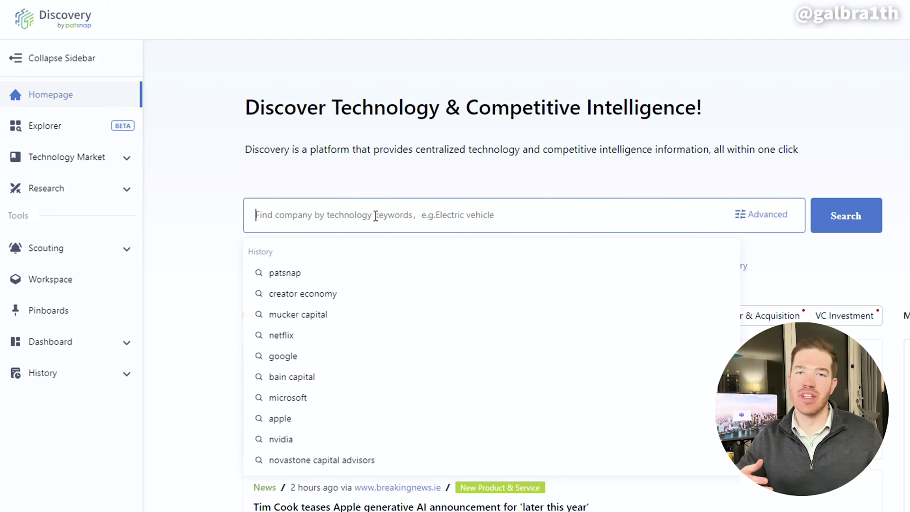
click(169, 215)
scroll(177, 218, down, 3)
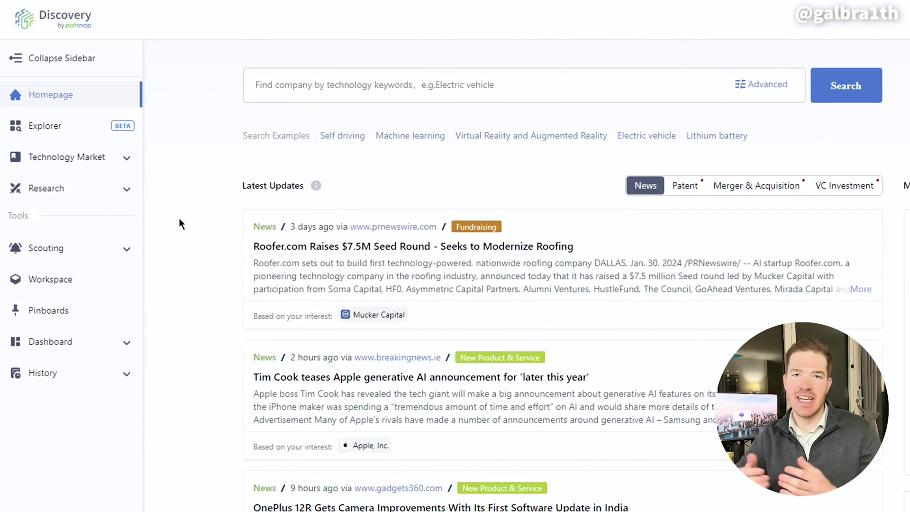
scroll(179, 218, up, 3)
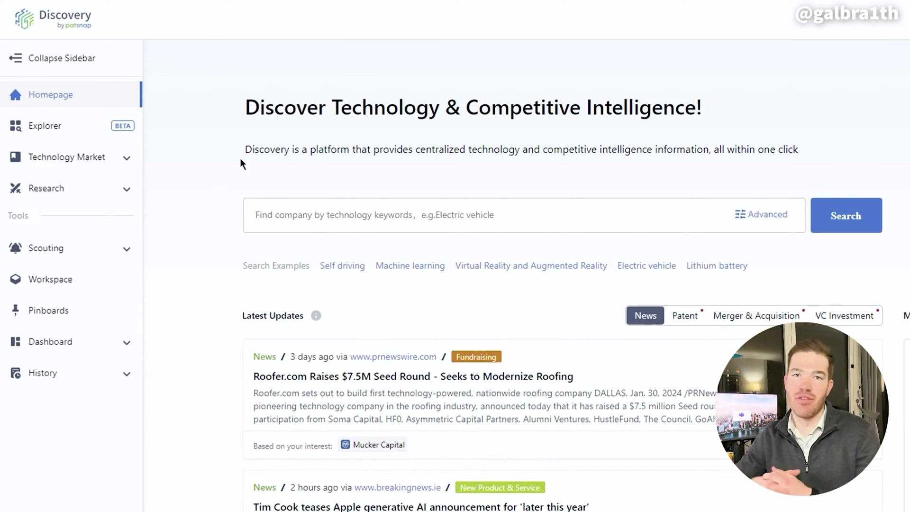
click(300, 208)
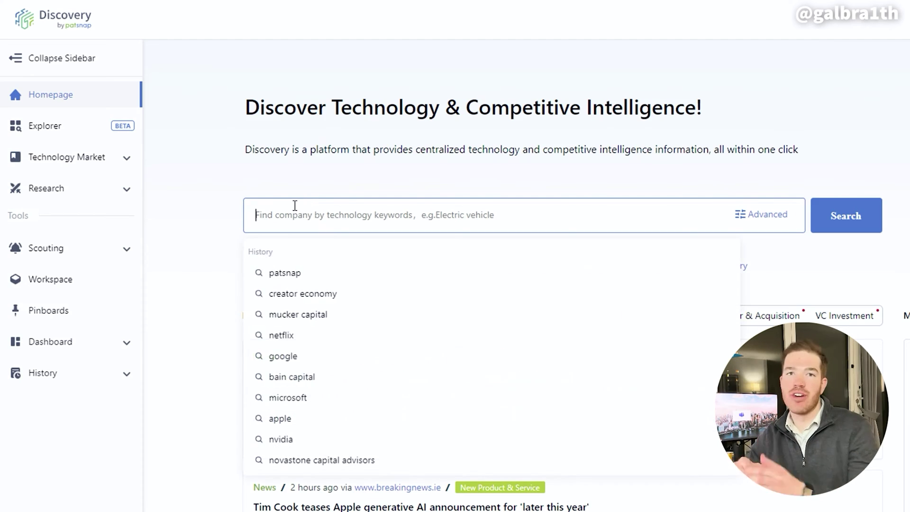
text(creator economy)
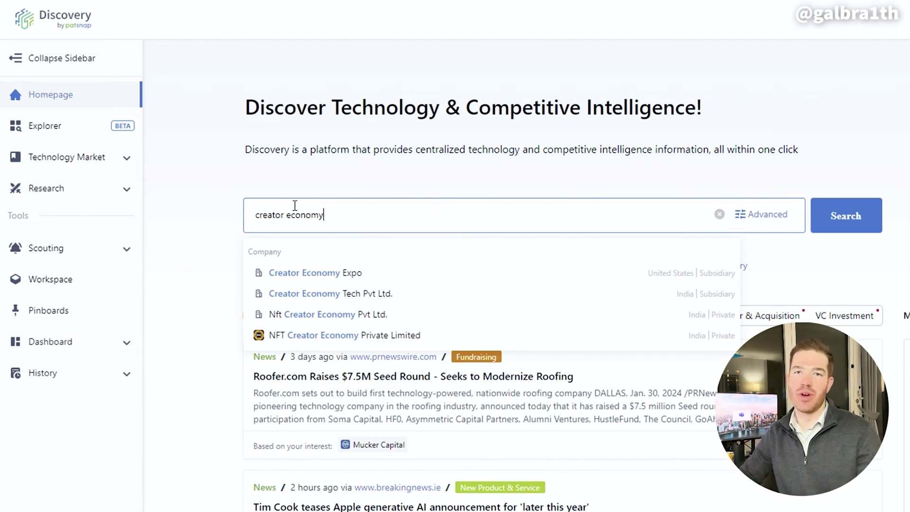
key(ctrl+a)
key(BackSpace)
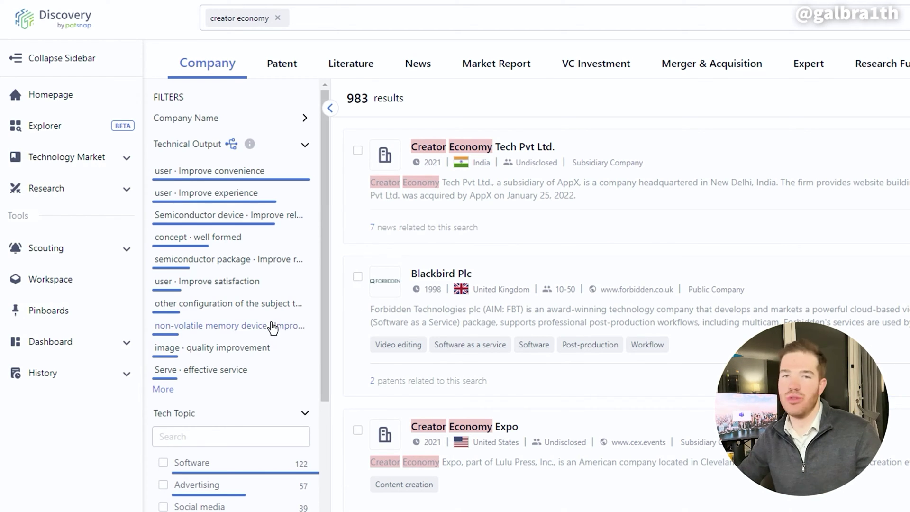
Step: Browse the creator economy company results, highlighting Creator Economy Tech Pvt Ltd
scroll(273, 327, down, 3)
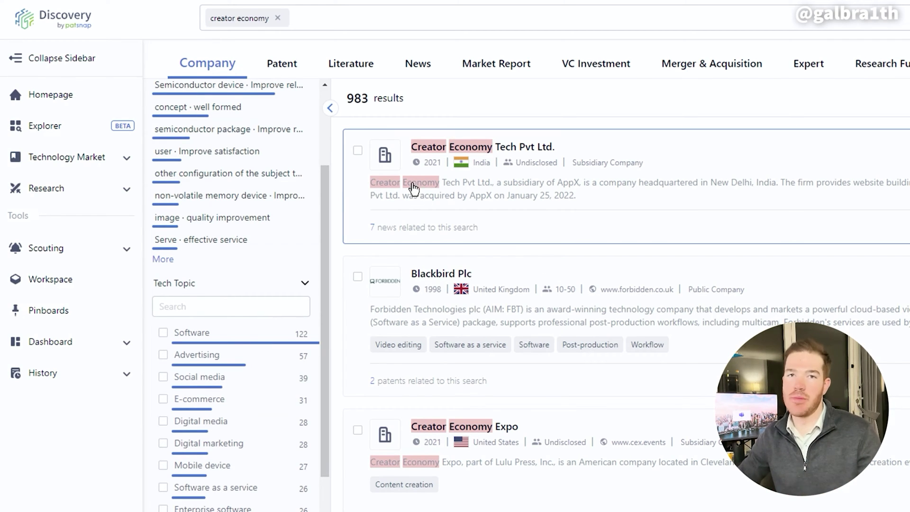
drag(411, 146, 565, 156)
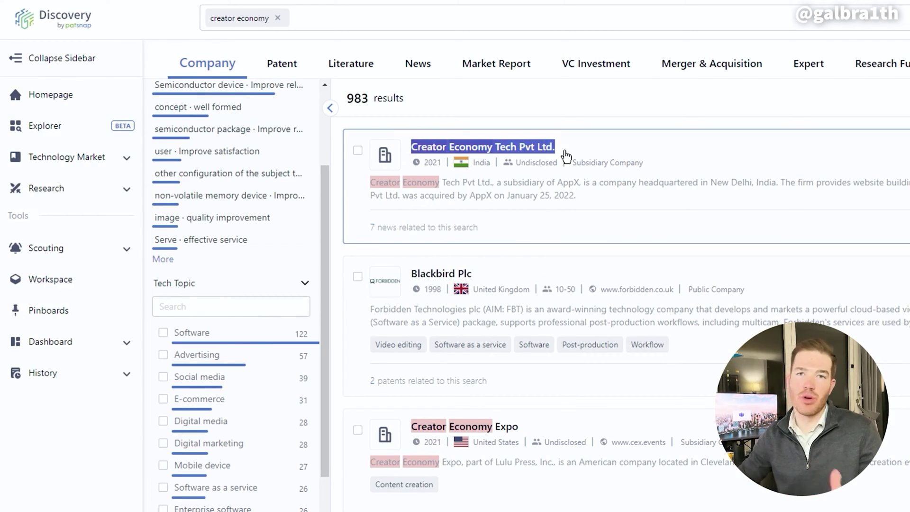
click(513, 122)
scroll(573, 226, down, 3)
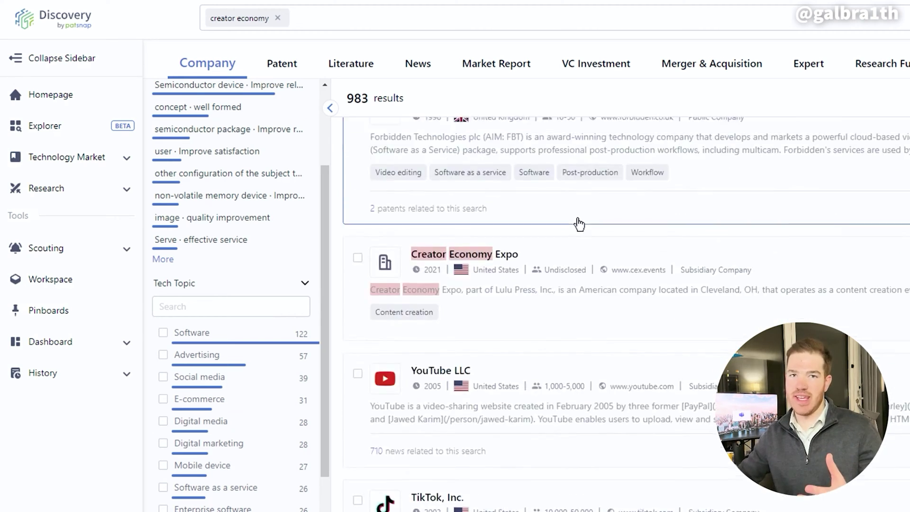
scroll(579, 224, down, 4)
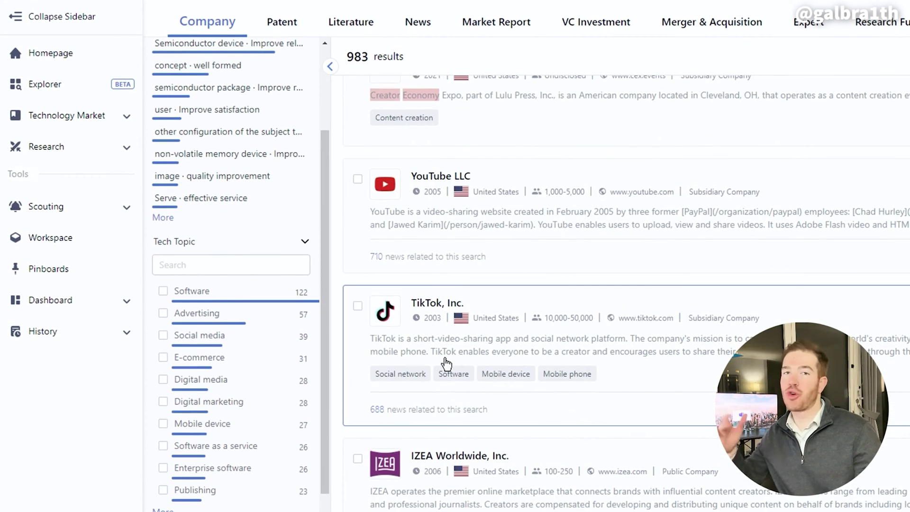
scroll(446, 363, up, 7)
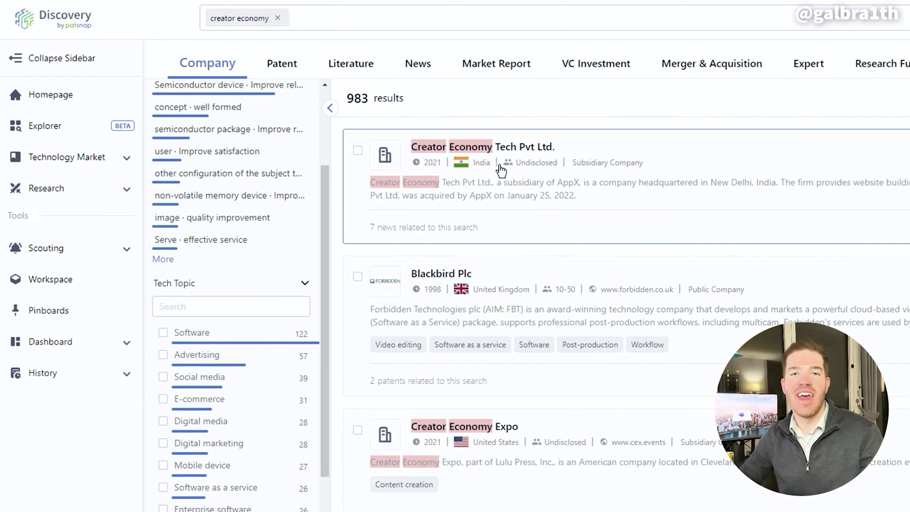
scroll(501, 169, down, 3)
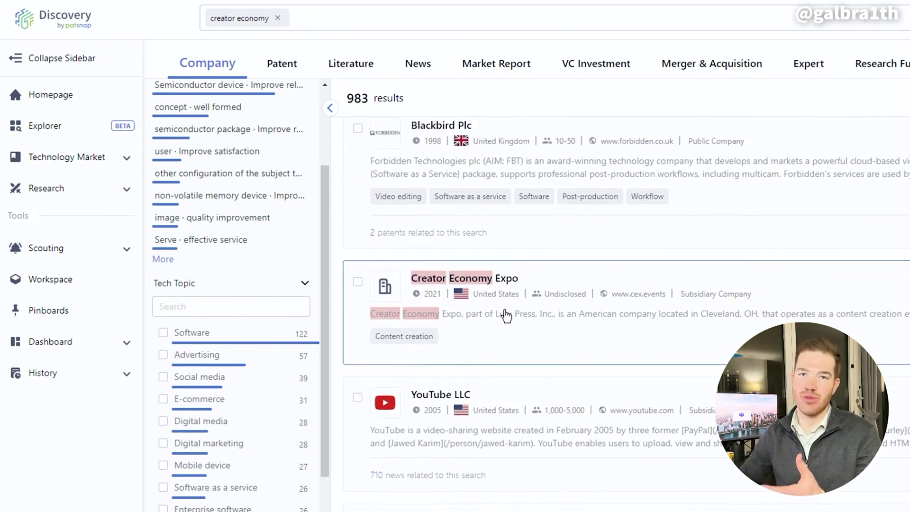
scroll(506, 315, down, 4)
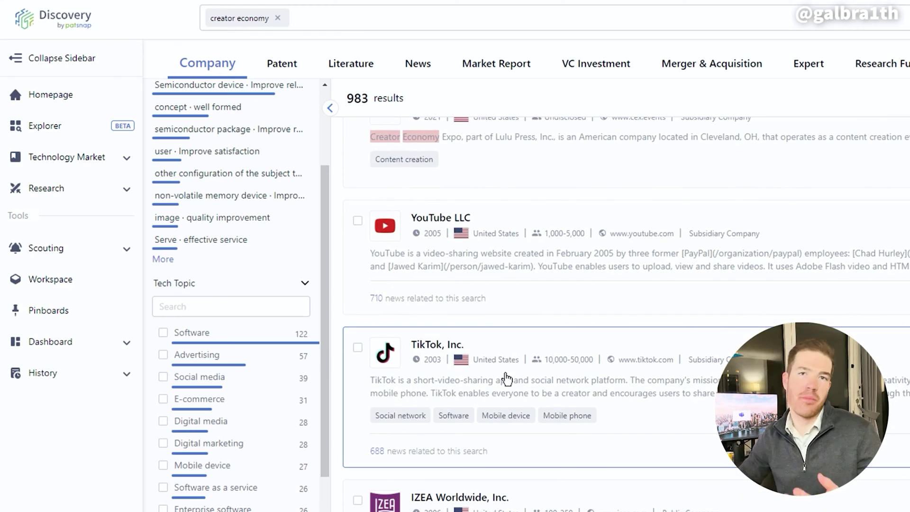
scroll(506, 378, down, 9)
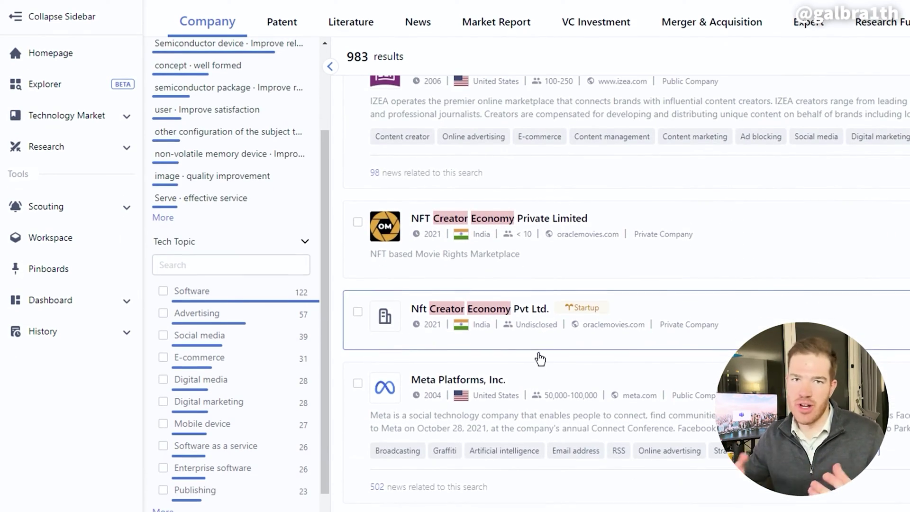
scroll(450, 463, up, 8)
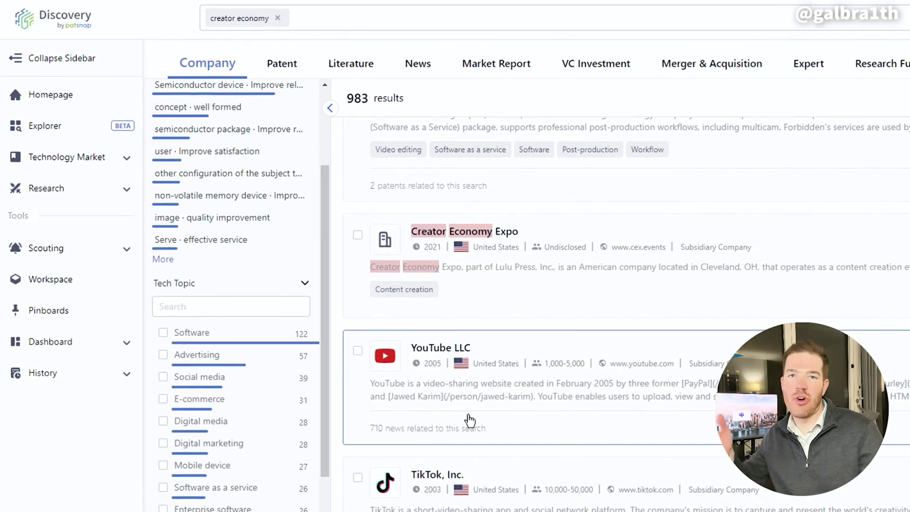
scroll(469, 421, up, 4)
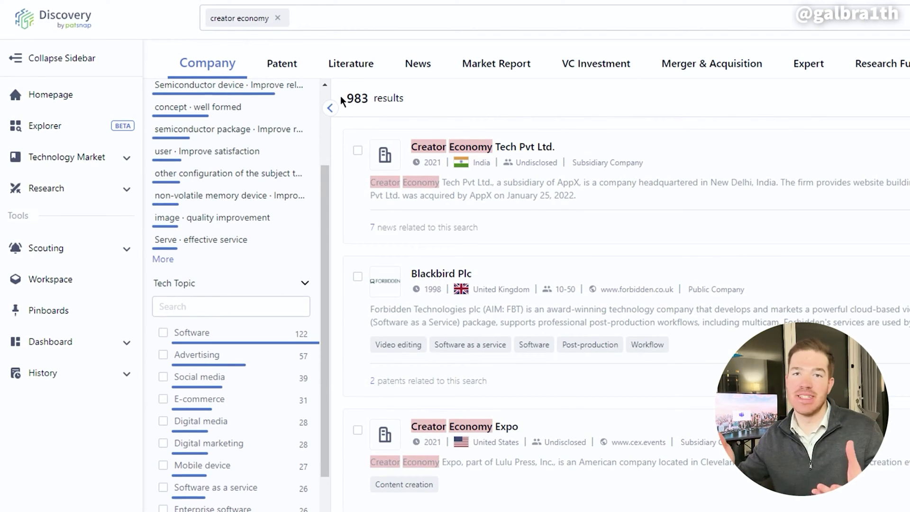
Step: Check the 983 results count and switch to the 9 patent results
triple_click(359, 98)
click(469, 101)
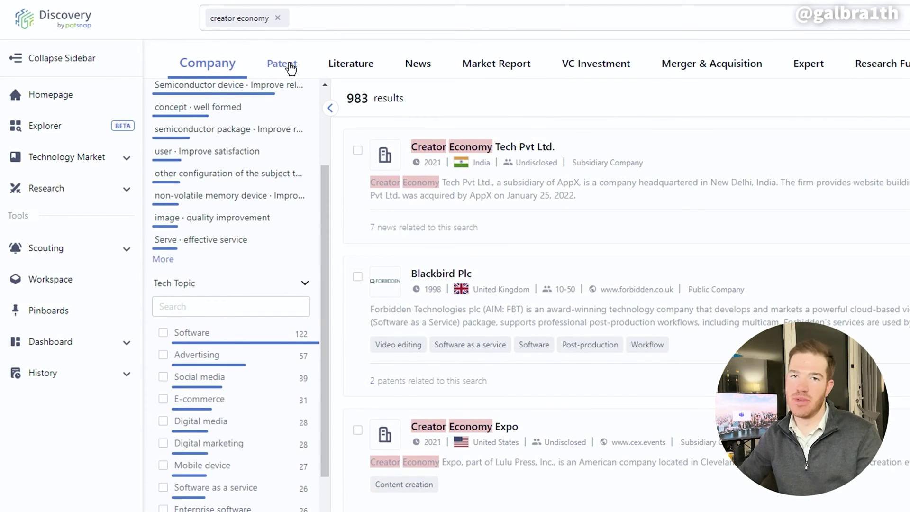
click(290, 69)
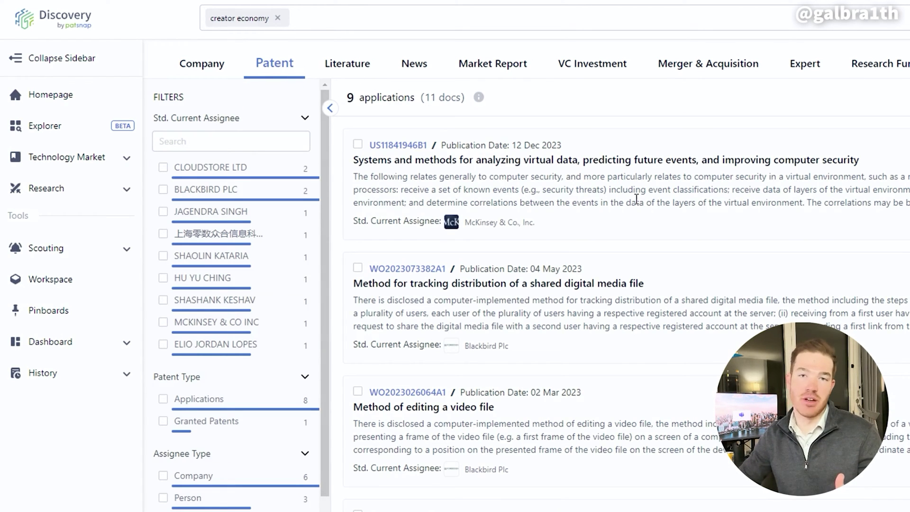
Step: Scroll through the patent results and switch to the Literature results
scroll(656, 223, down, 5)
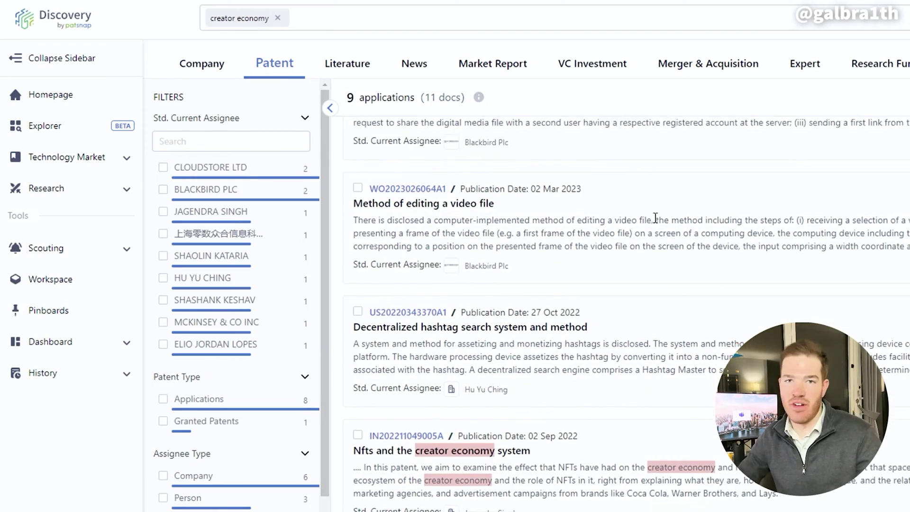
scroll(657, 221, down, 5)
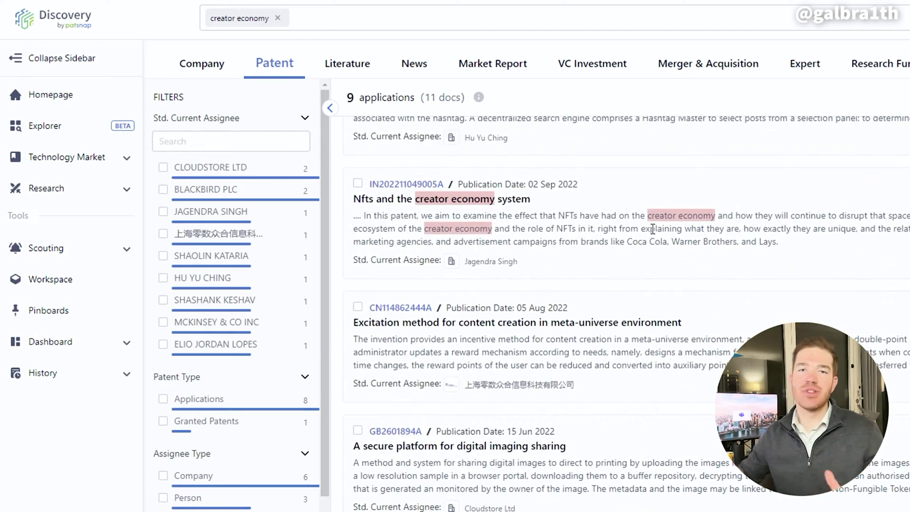
scroll(653, 229, down, 3)
scroll(652, 230, up, 9)
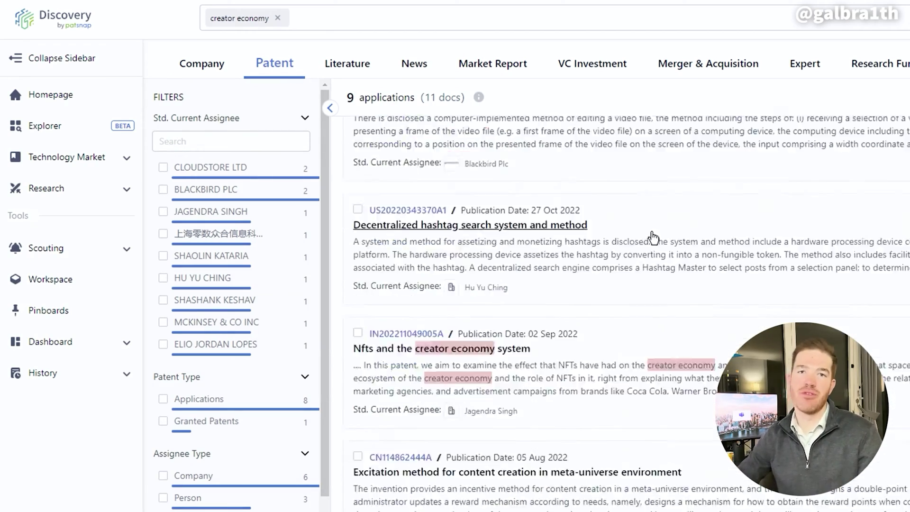
scroll(650, 232, up, 5)
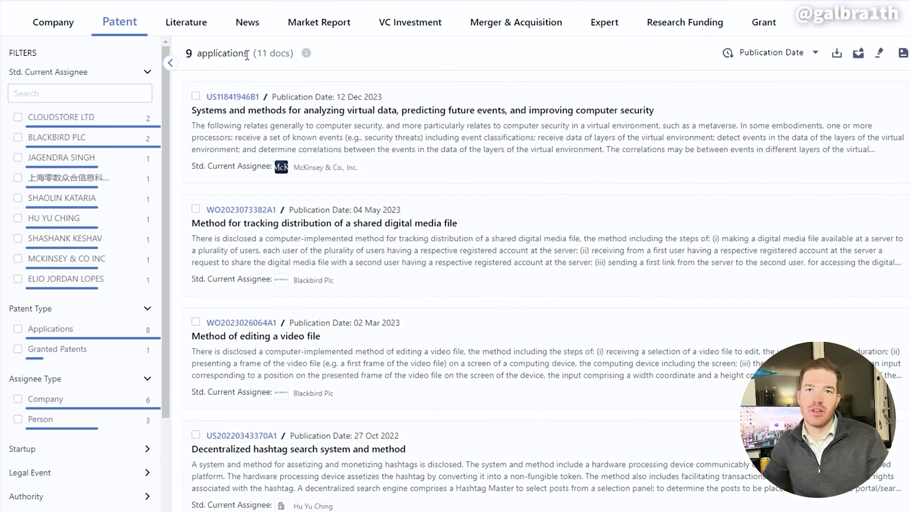
click(174, 24)
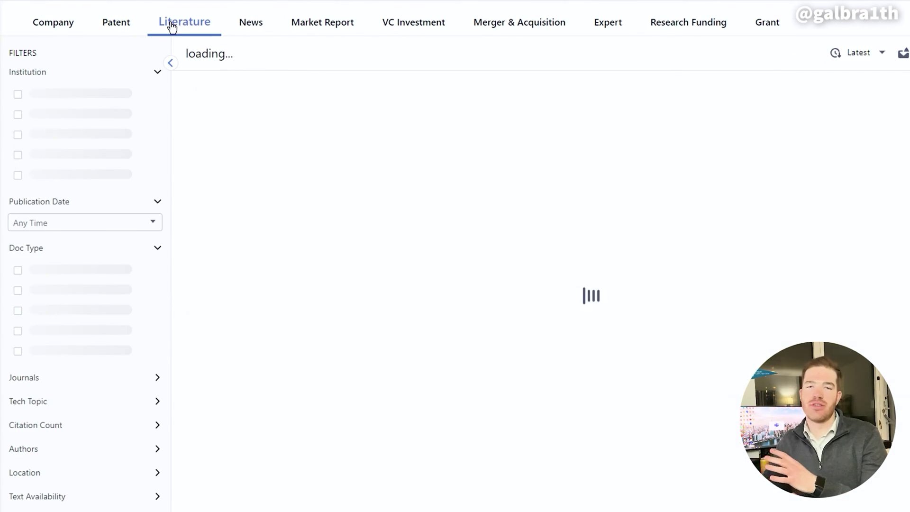
Step: Browse the News results, then show the 28 Merger & Acquisition deals
click(254, 26)
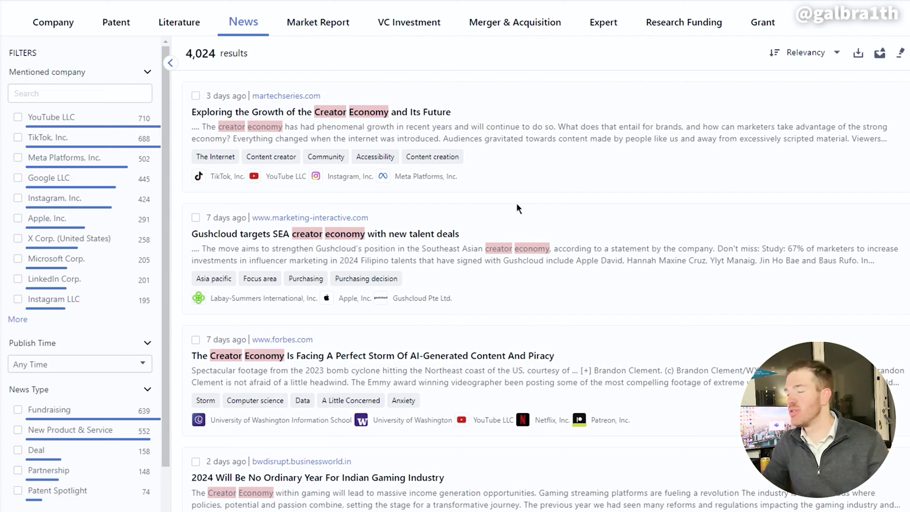
scroll(497, 236, down, 6)
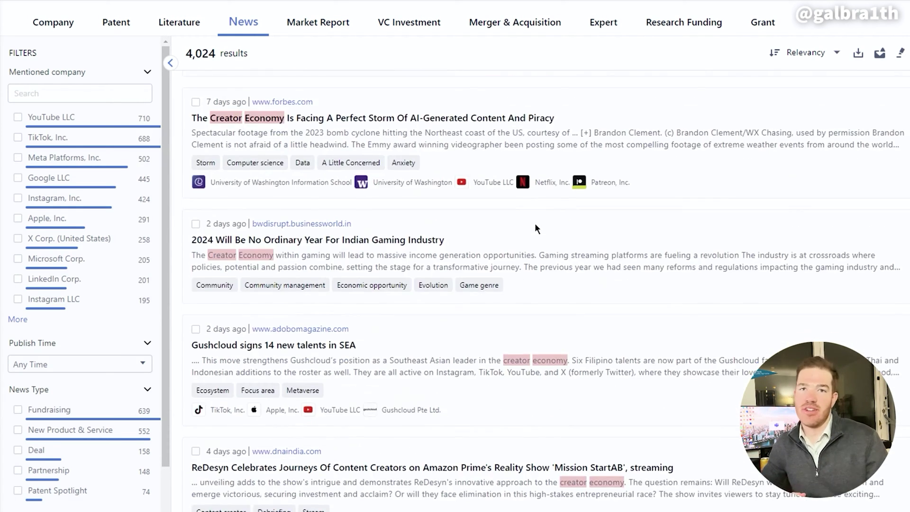
scroll(535, 227, down, 5)
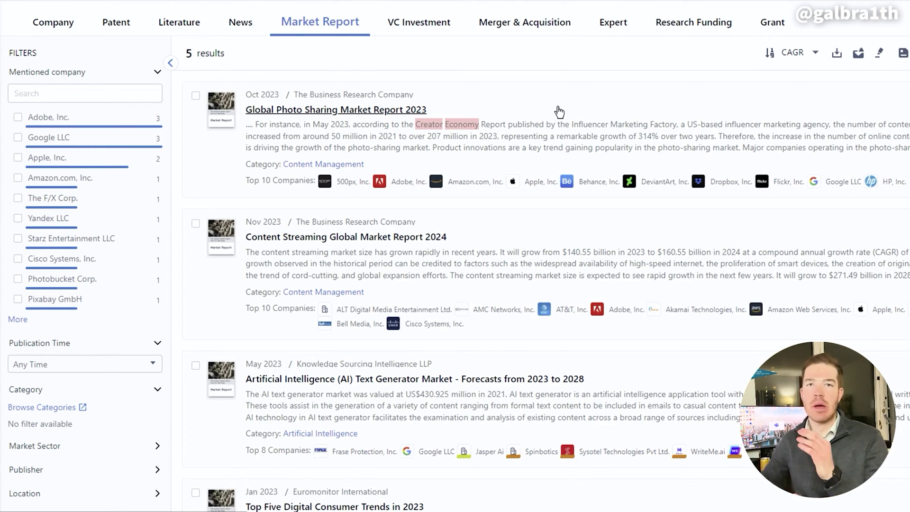
scroll(559, 106, down, 1)
scroll(557, 106, down, 1)
scroll(557, 106, up, 3)
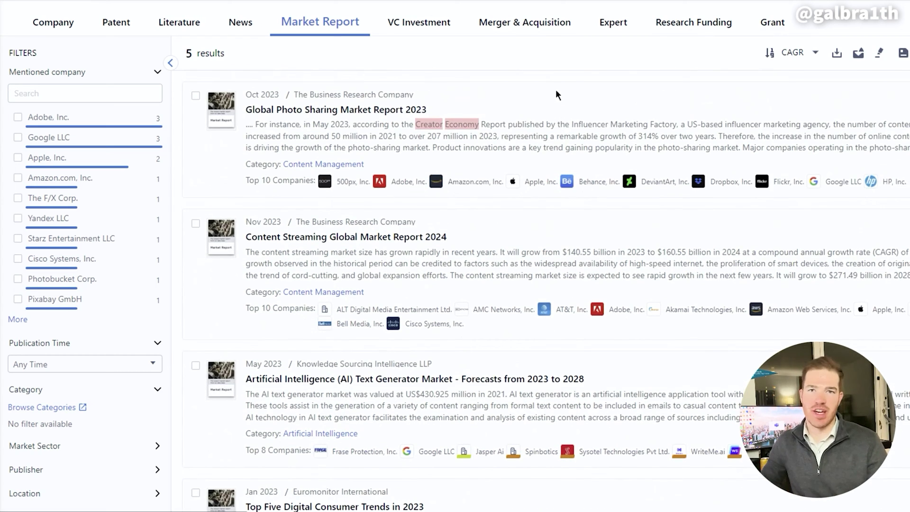
click(531, 30)
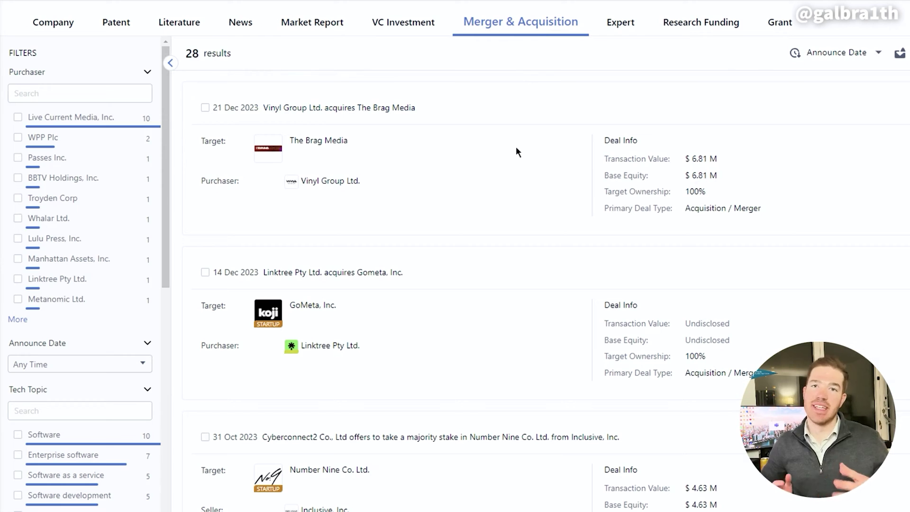
scroll(440, 250, down, 1)
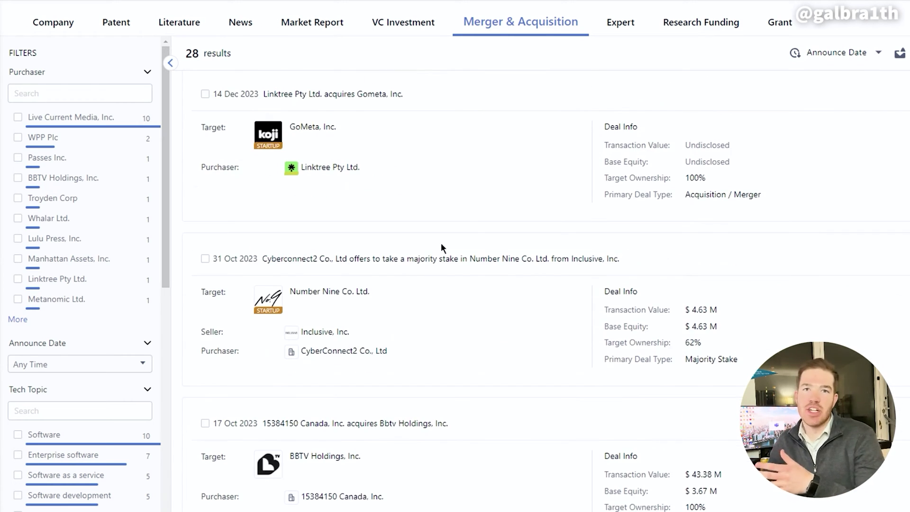
scroll(441, 242, up, 1)
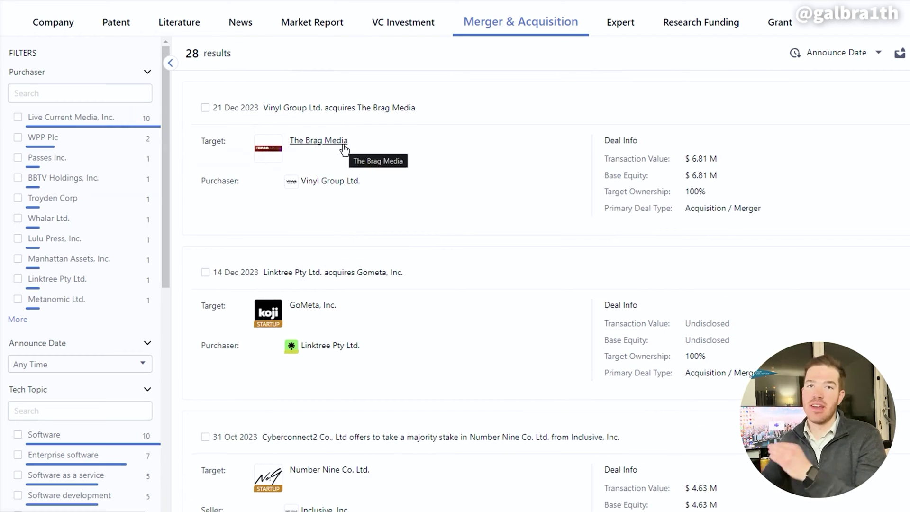
mouse_move(325, 185)
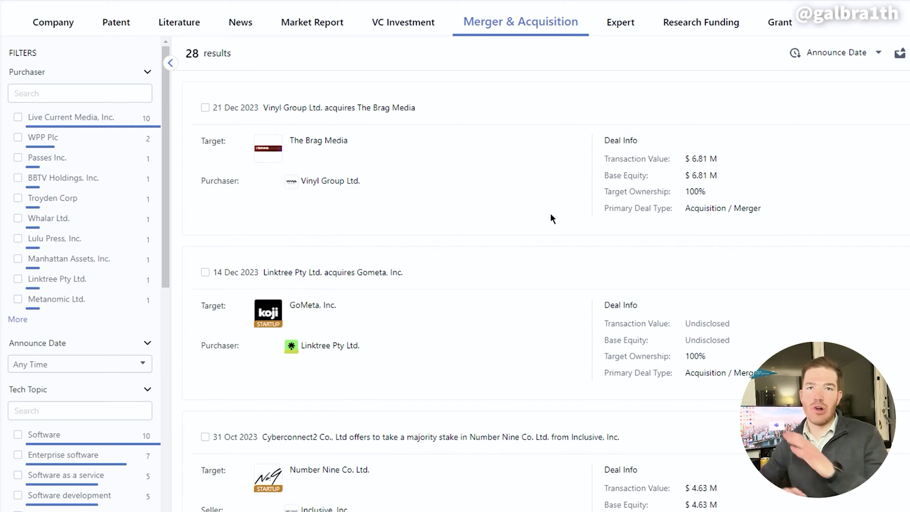
right_click(346, 182)
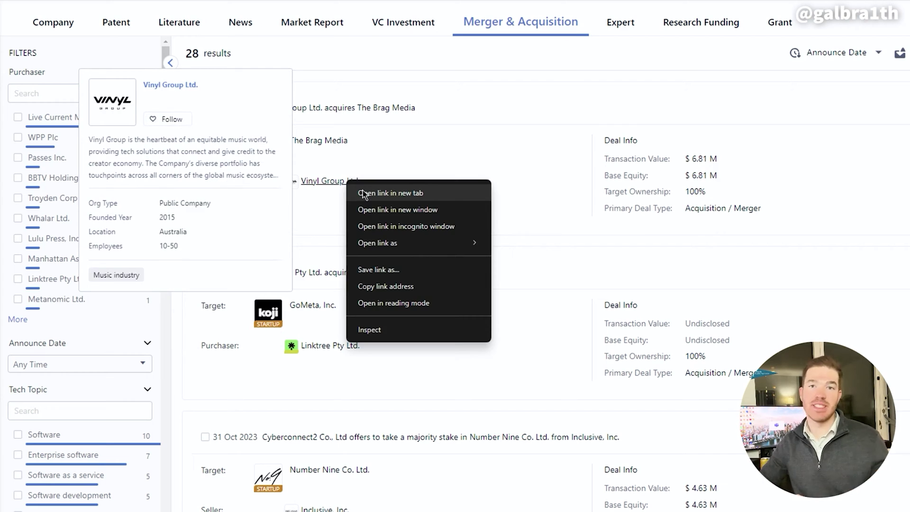
click(364, 193)
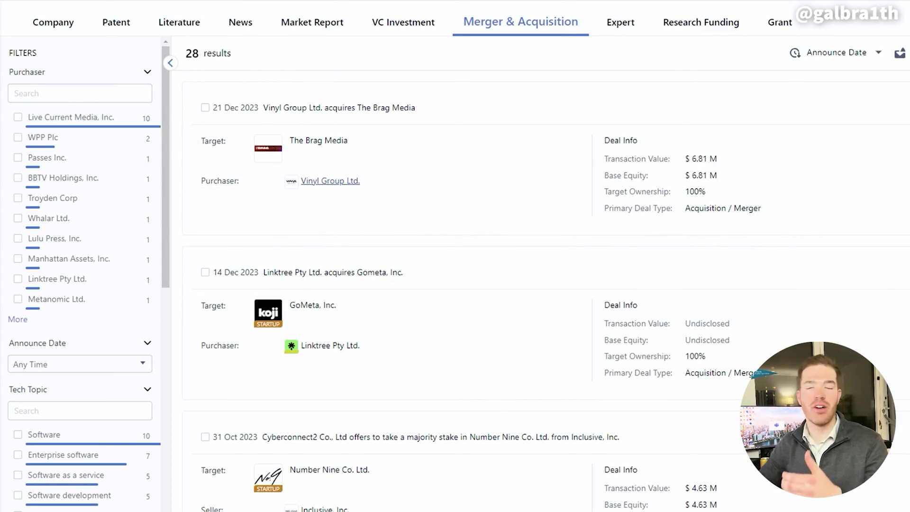
click(333, 148)
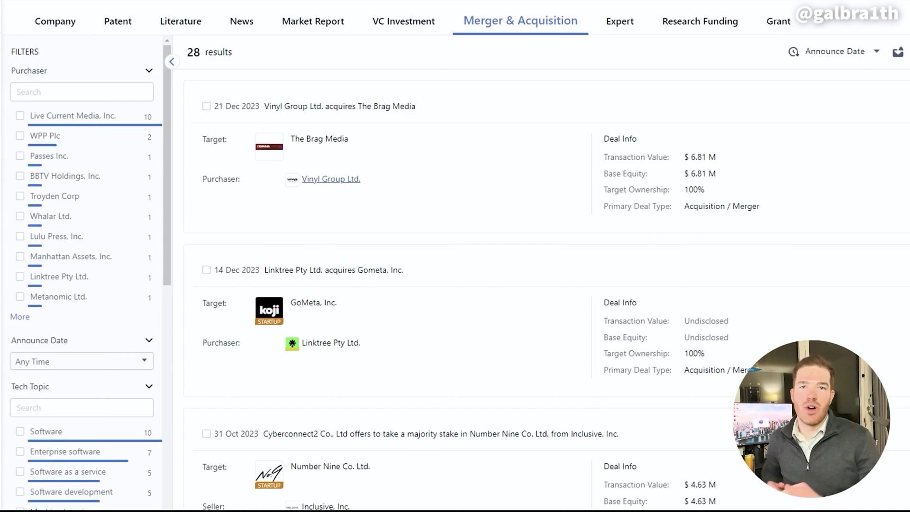
Step: Return to the 983 company results and scroll through the filters and company list
click(74, 25)
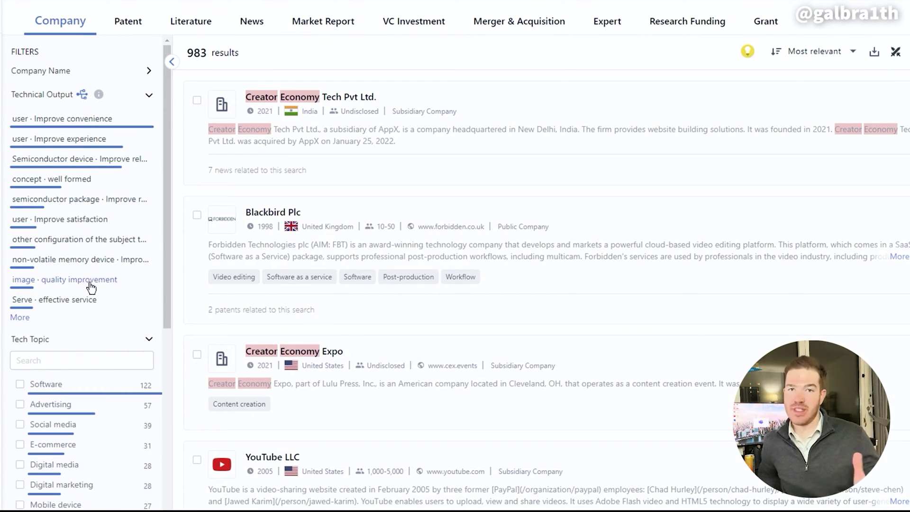
scroll(85, 294, down, 4)
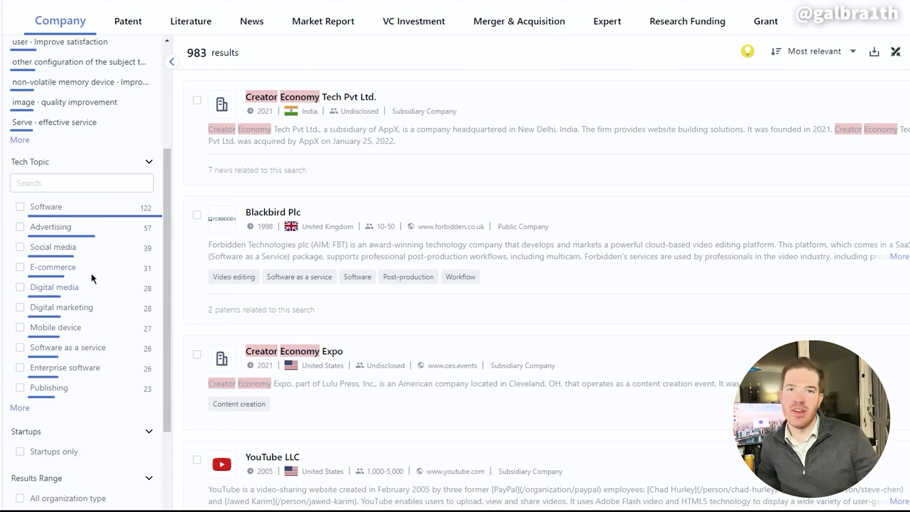
scroll(90, 271, up, 4)
scroll(90, 268, down, 5)
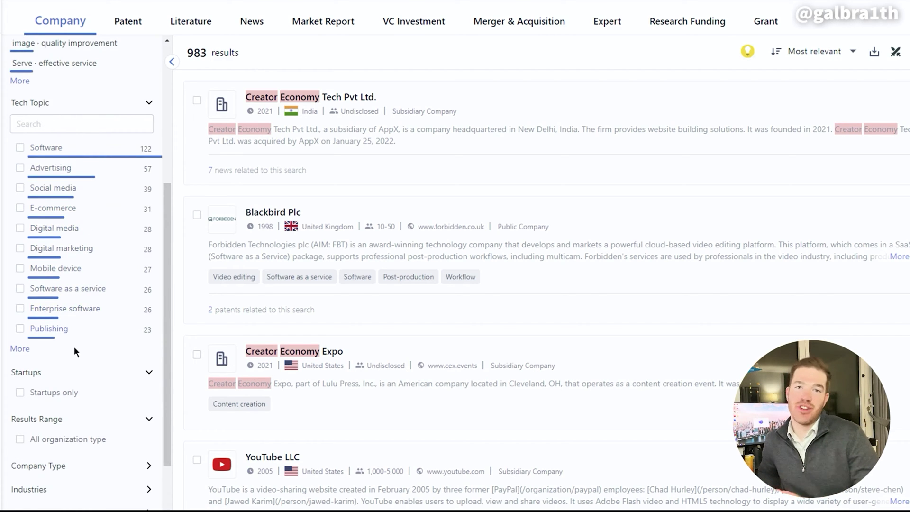
scroll(67, 381, down, 2)
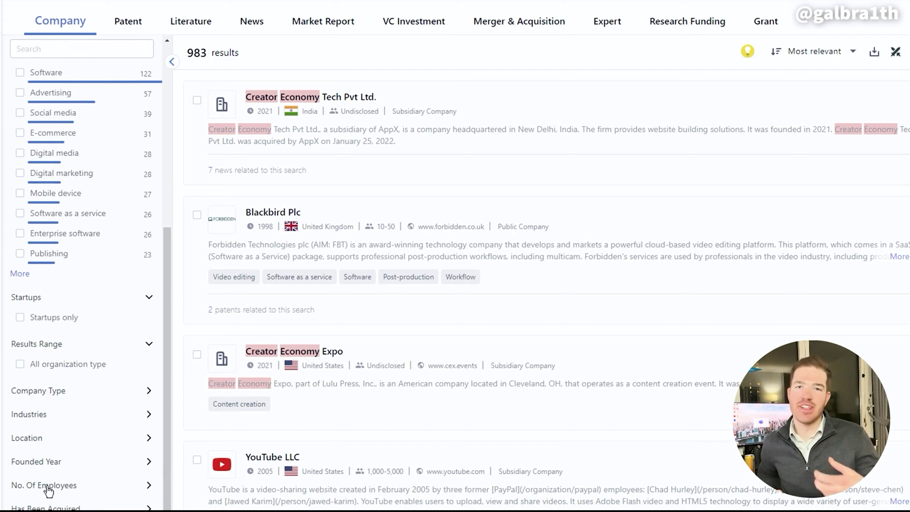
scroll(379, 422, down, 5)
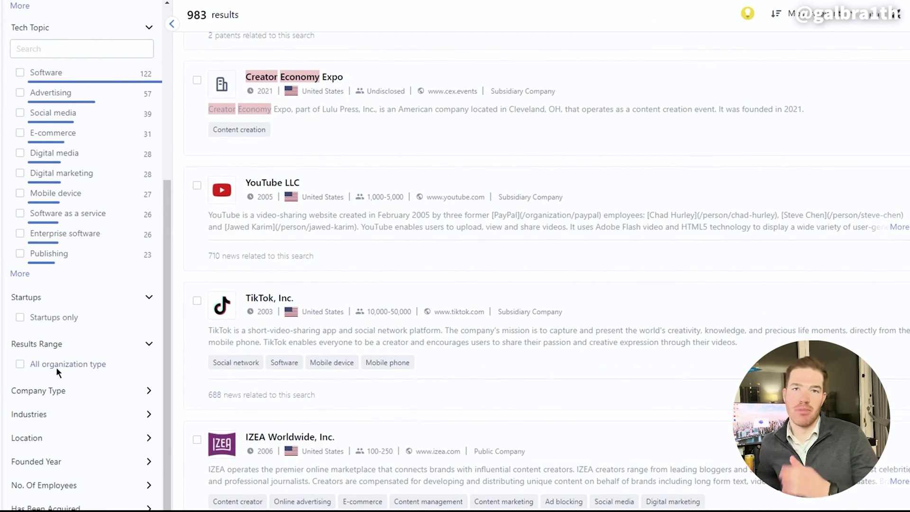
scroll(56, 367, up, 5)
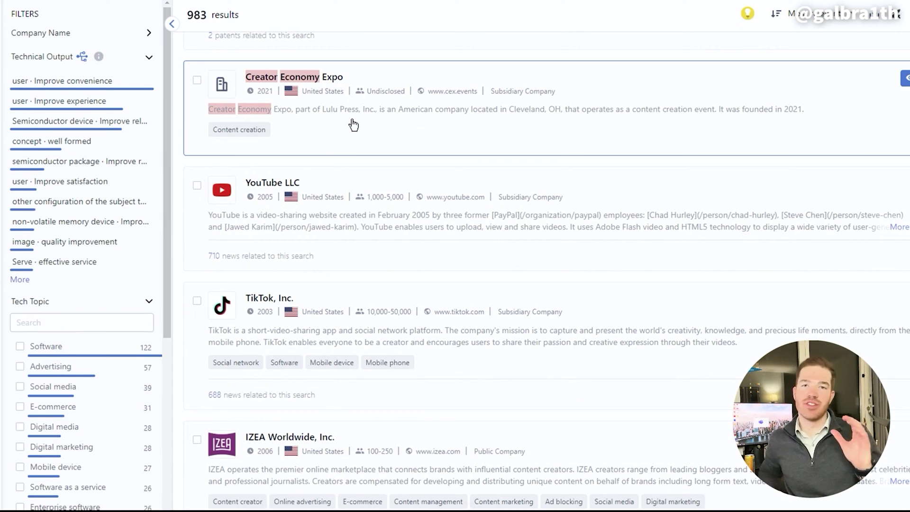
scroll(378, 143, up, 5)
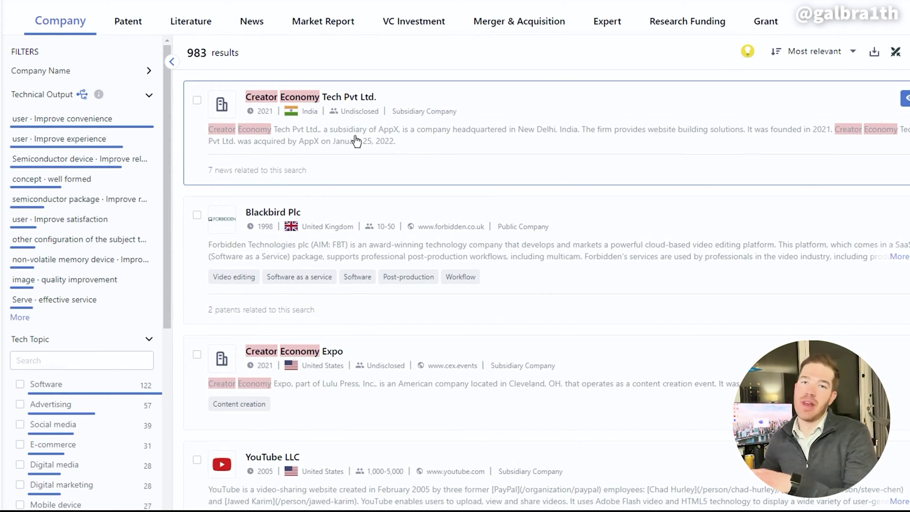
scroll(71, 261, down, 2)
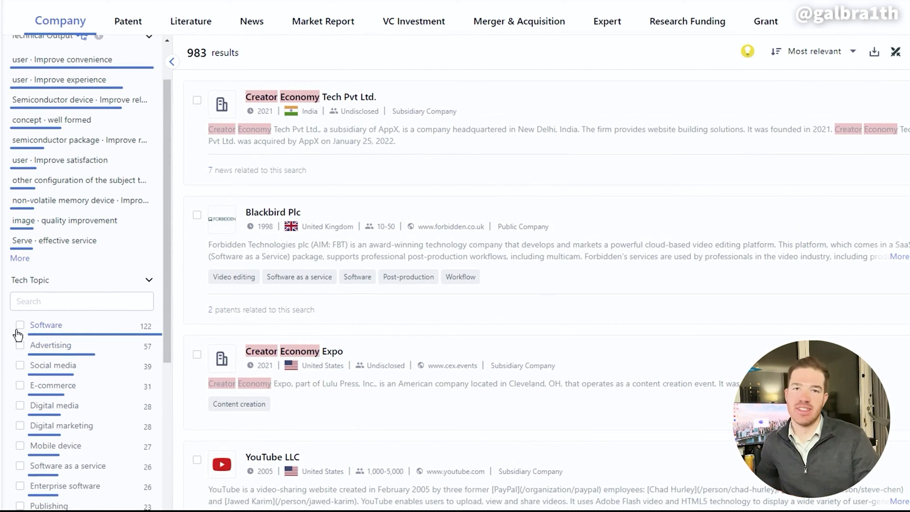
Step: Refine the company results to the Software tech topic (122 companies)
click(20, 327)
click(195, 286)
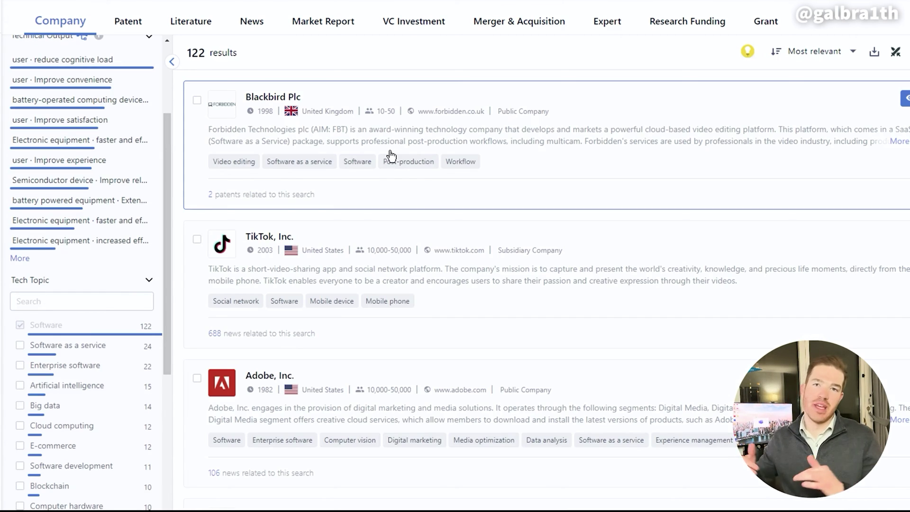
scroll(405, 178, down, 5)
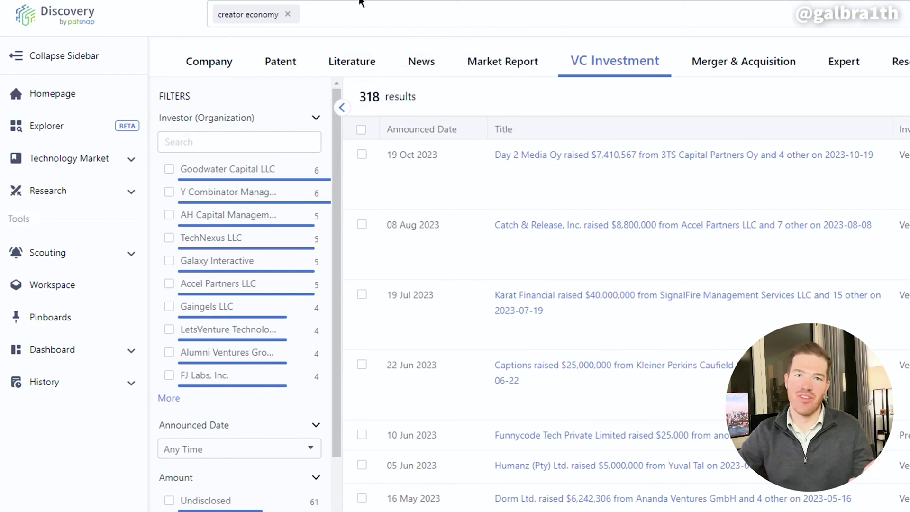
Step: Replace the creator economy search with a search for 'patsnap'
click(288, 15)
text(patsnap)
key(Return)
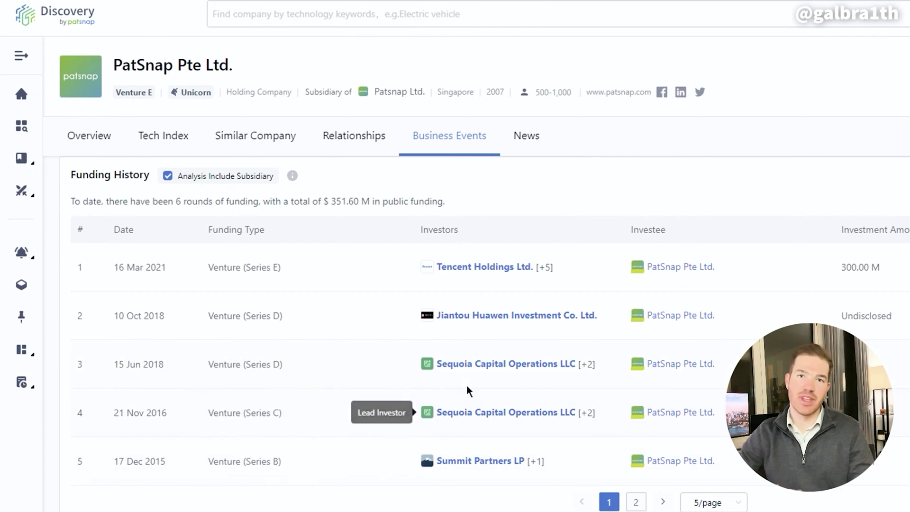
mouse_move(472, 366)
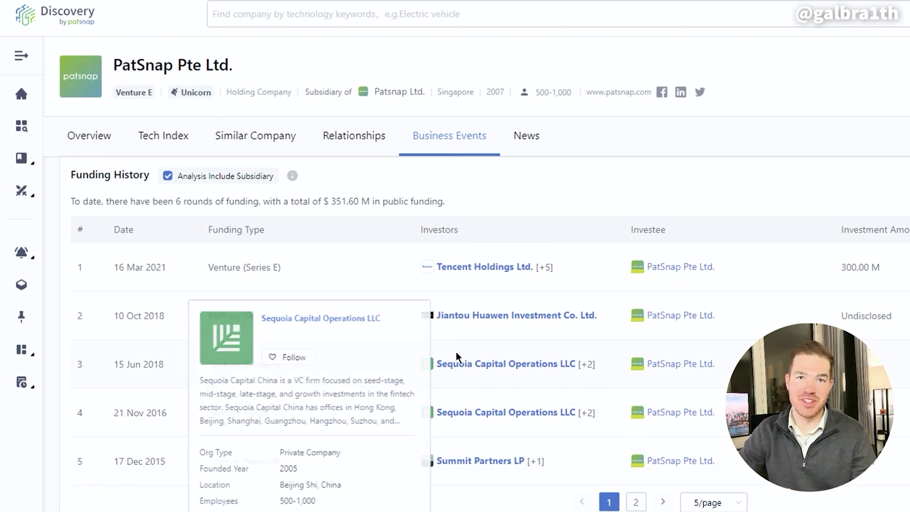
scroll(359, 305, down, 6)
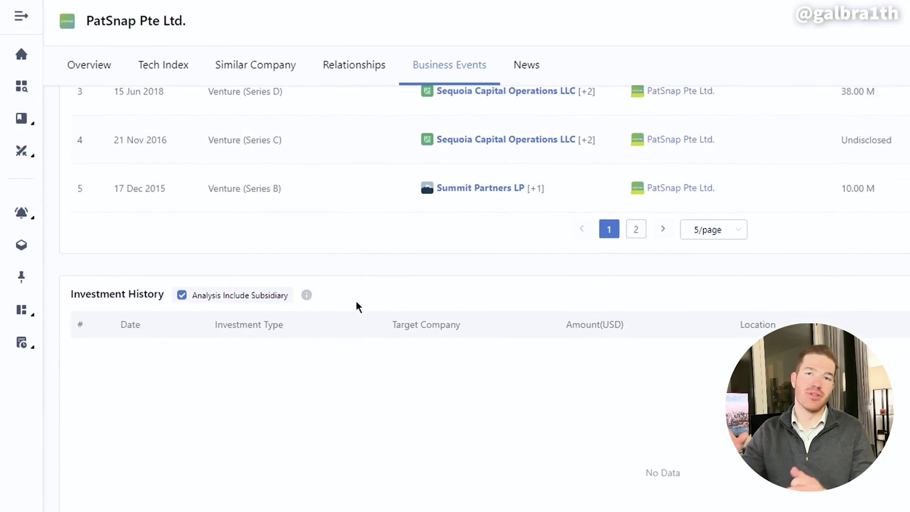
scroll(359, 306, up, 4)
scroll(359, 306, up, 5)
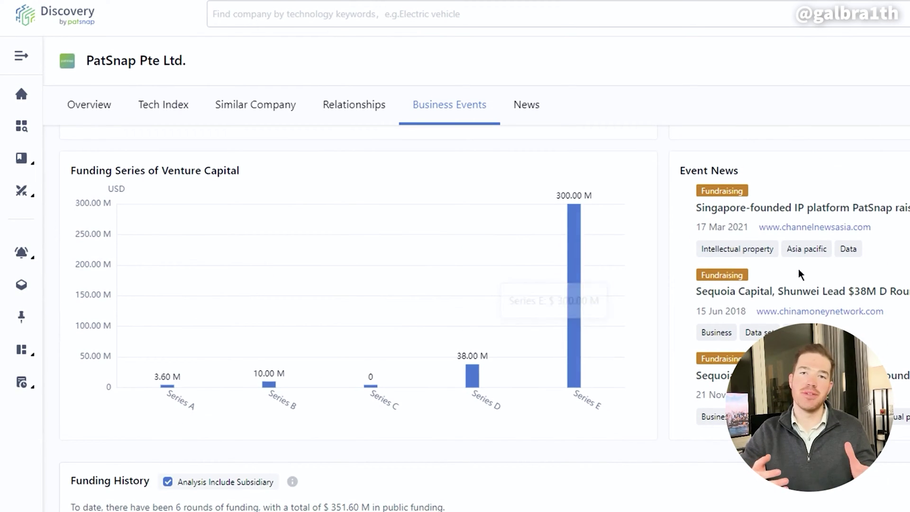
scroll(869, 281, up, 5)
scroll(877, 325, up, 2)
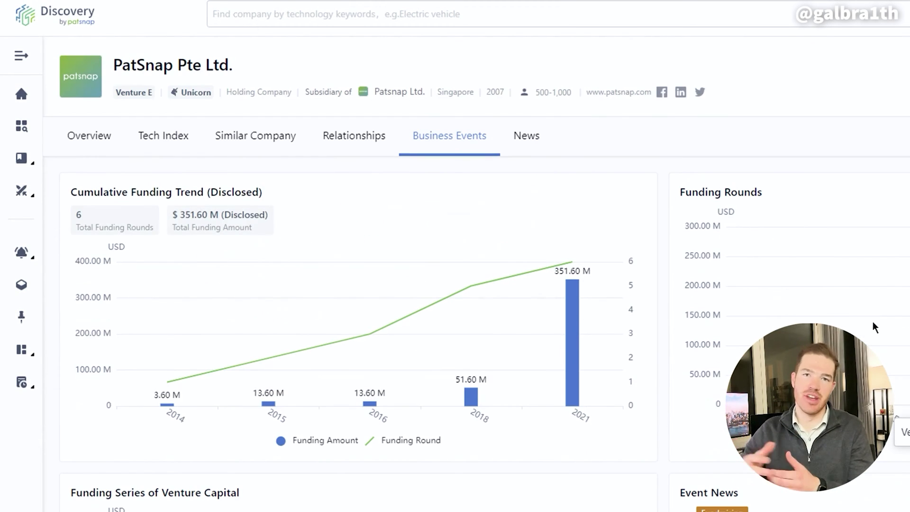